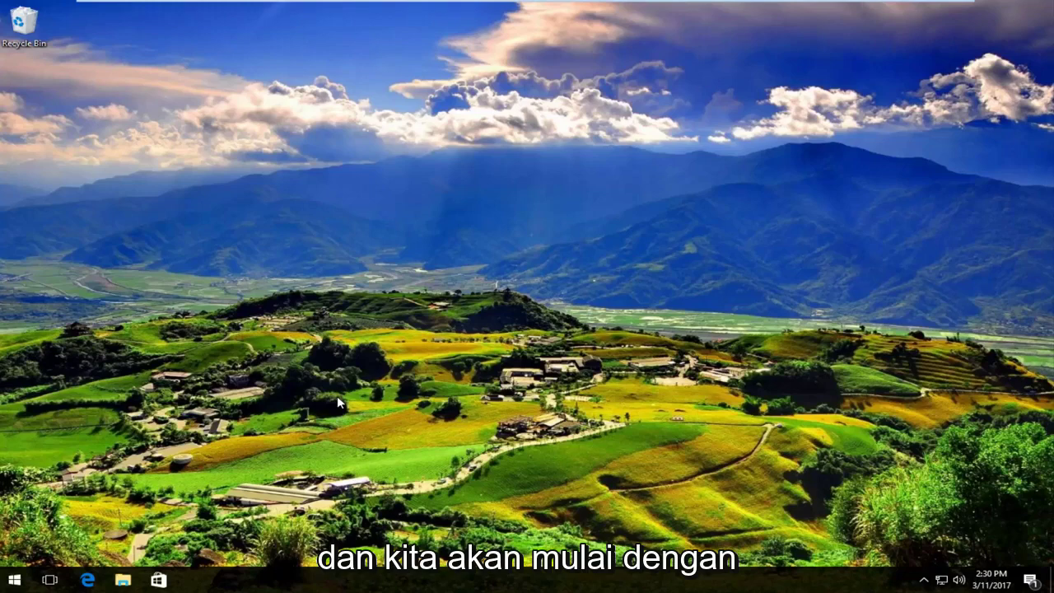
# Search the Start menu for 'services' to find the Services desktop app
pyautogui.click(15, 580)
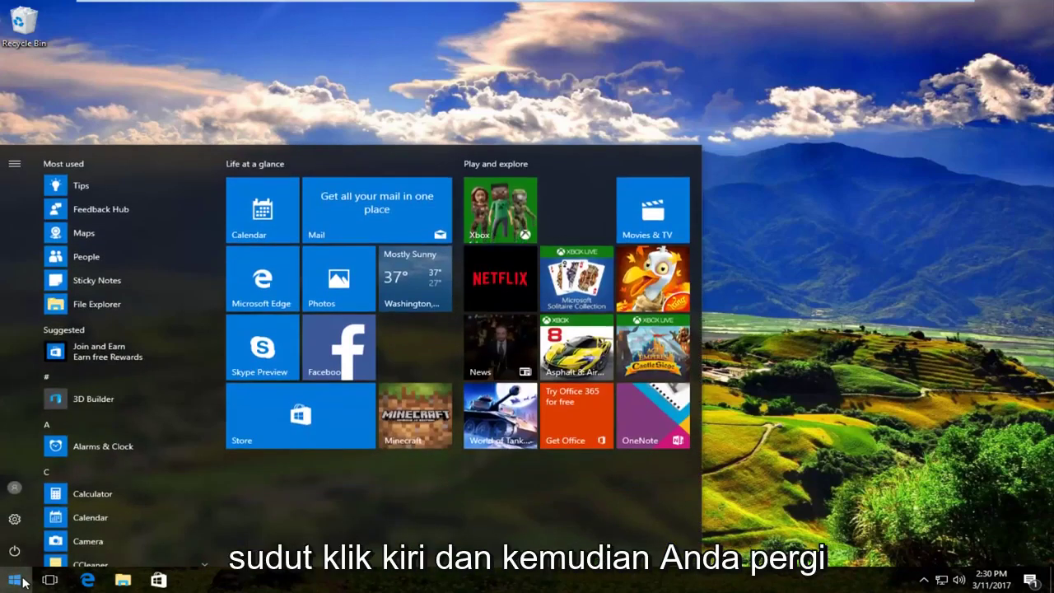
pyautogui.write('se')
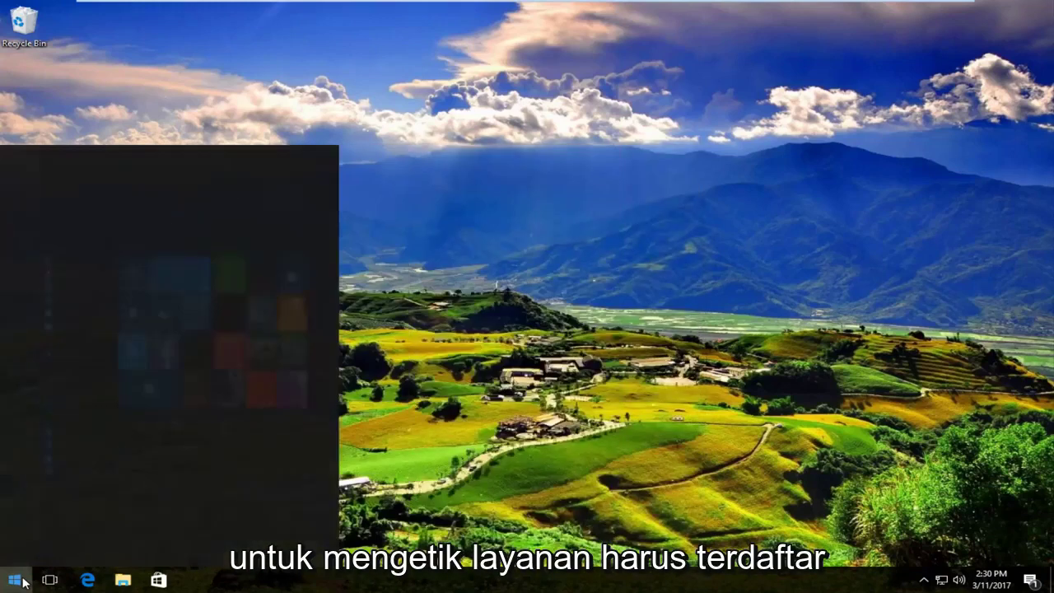
pyautogui.write('rvices')
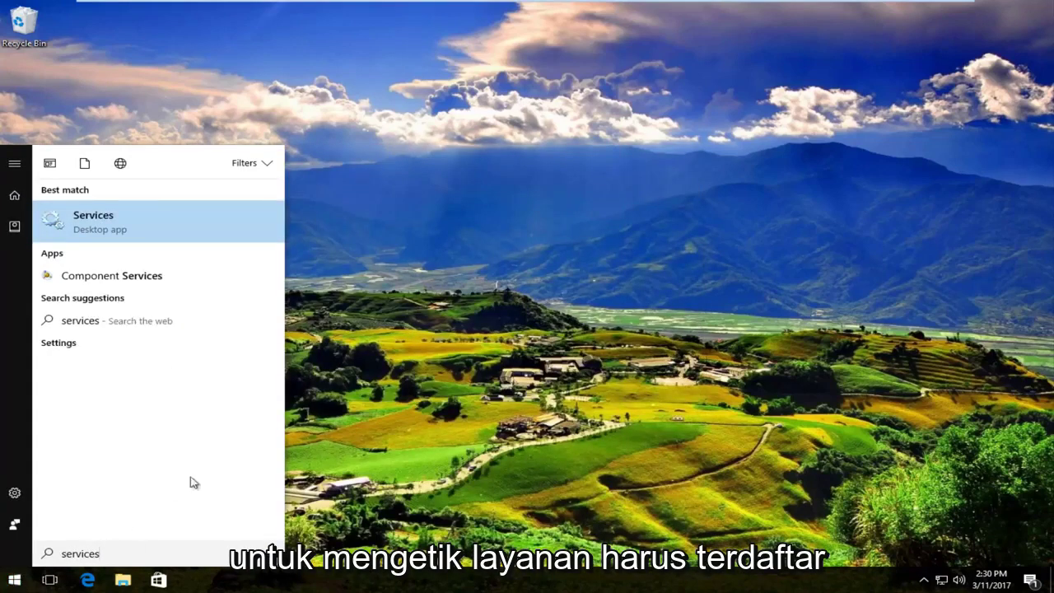
# Launch Services, select the Windows Update service and bring up its Start/Stop actions
pyautogui.click(96, 220)
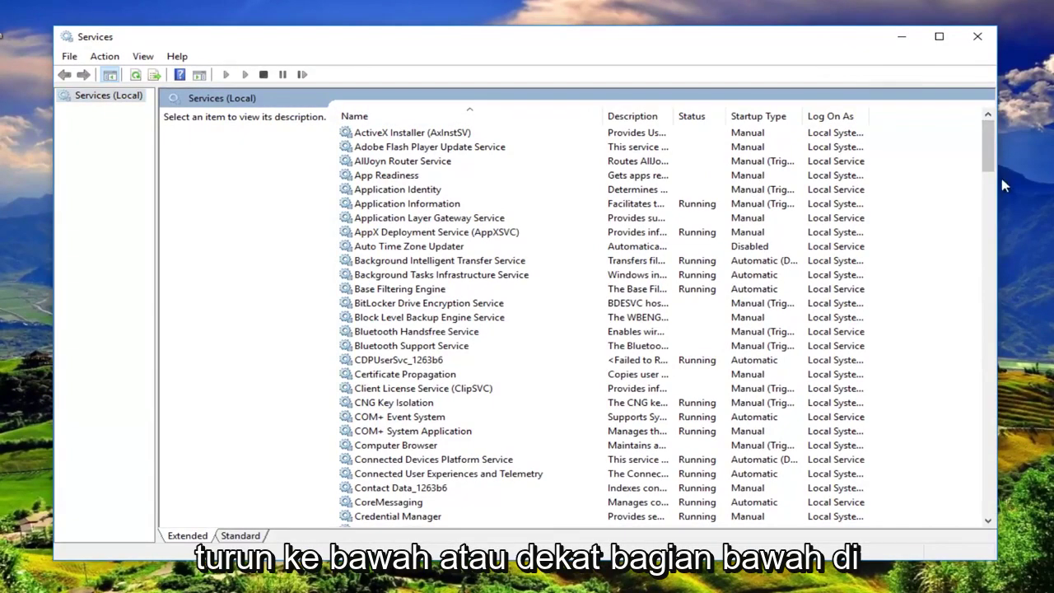
pyautogui.moveTo(991, 169); pyautogui.dragTo(1052, 498)
pyautogui.click(408, 375)
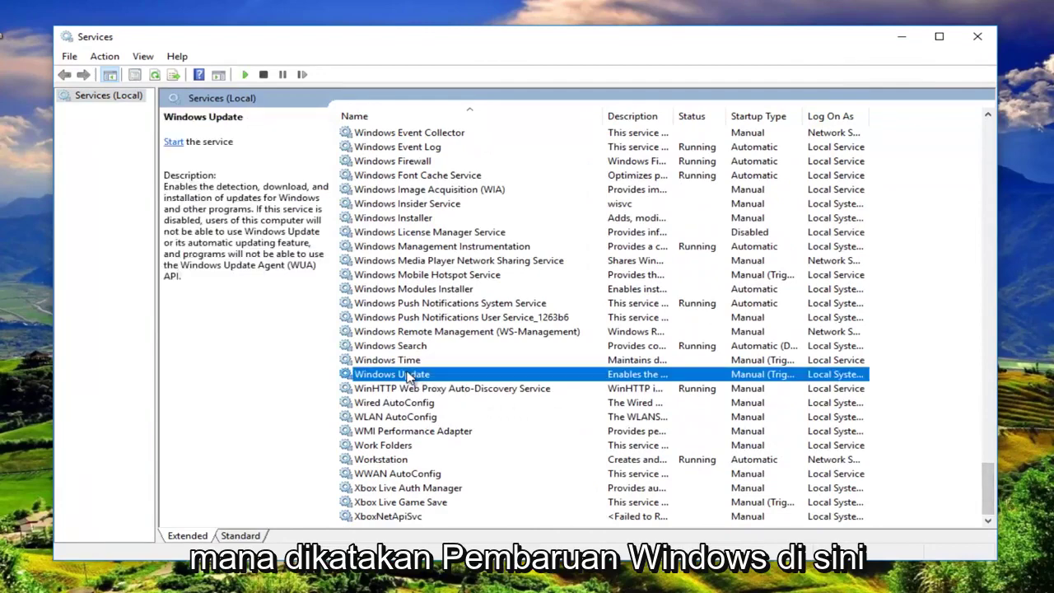
pyautogui.rightClick(405, 377)
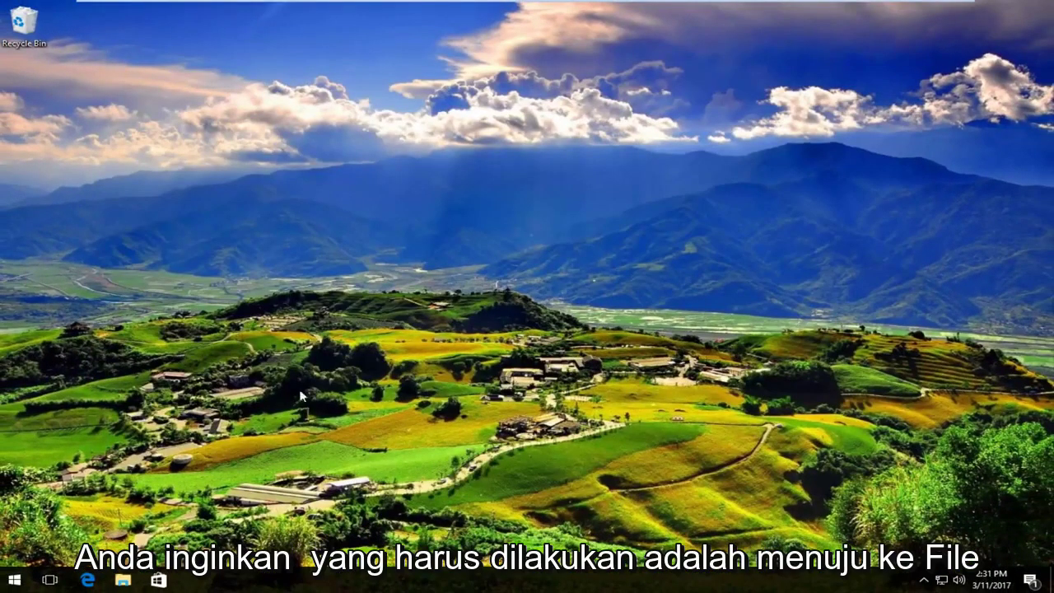
# Open File Explorer on This PC to show Local Disk (C:) and the other drives
pyautogui.click(17, 580)
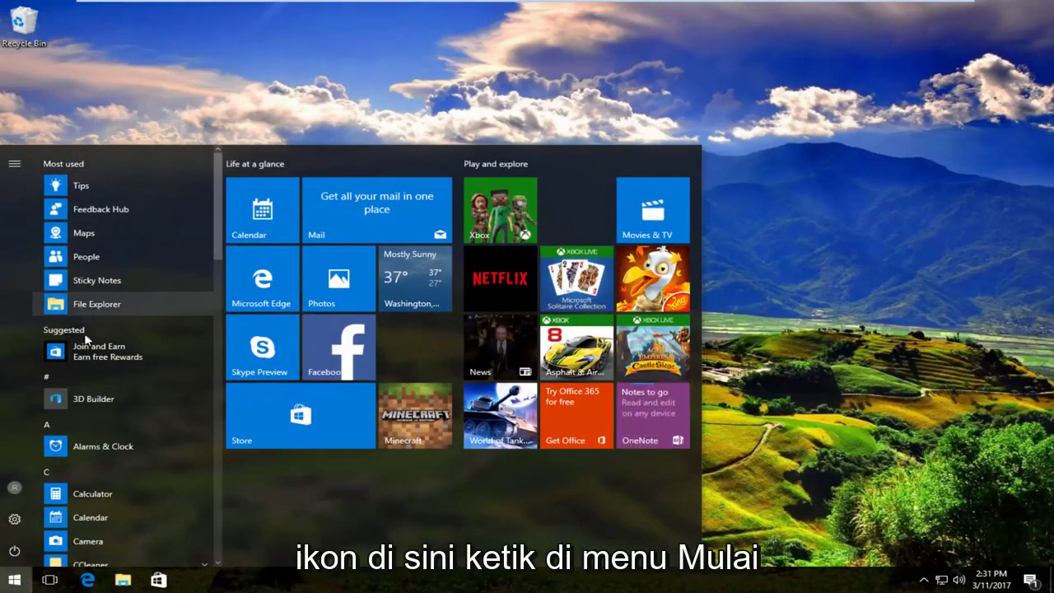
pyautogui.click(122, 581)
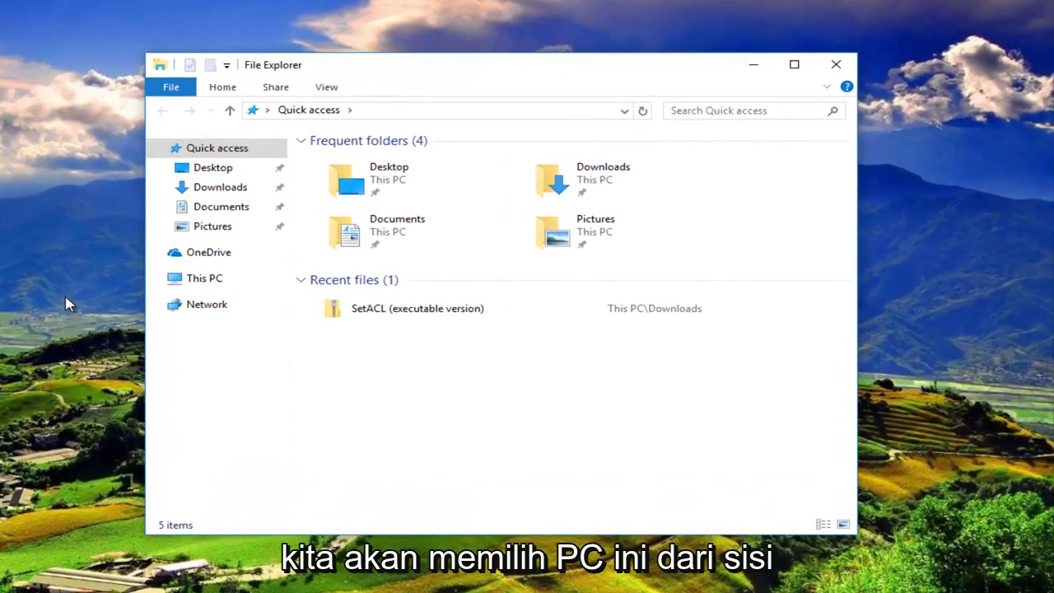
pyautogui.click(197, 285)
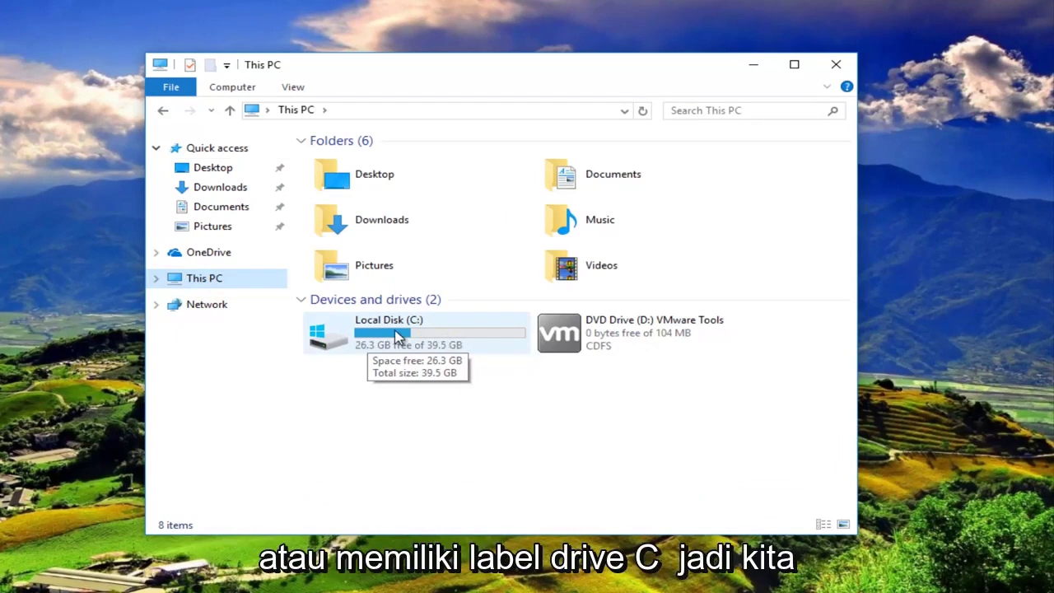
# Browse to C:\Windows\SoftwareDistribution\Download, the folder holding 36 update subfolders
pyautogui.doubleClick(393, 333)
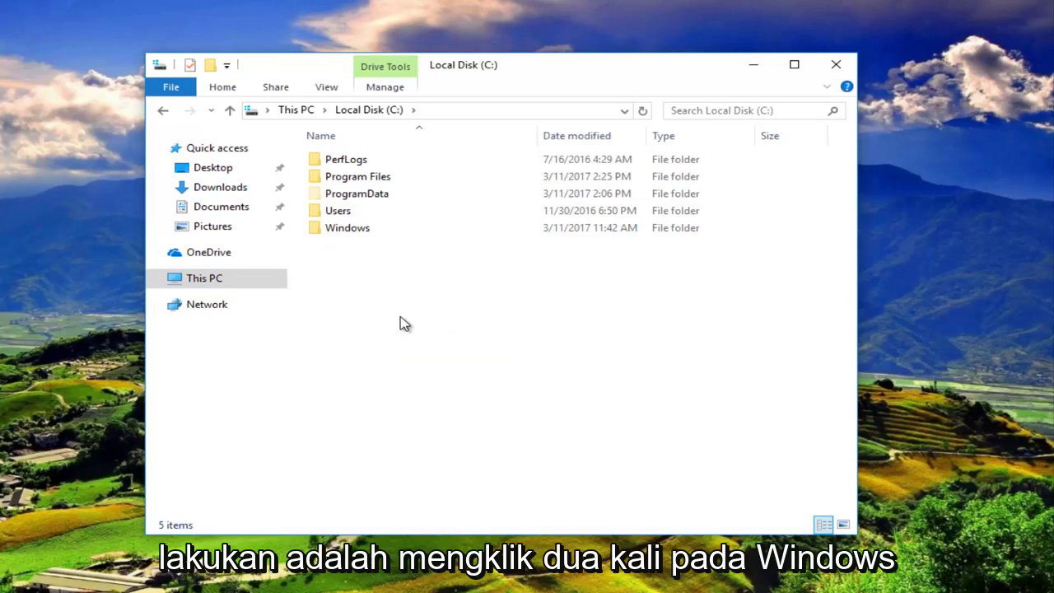
pyautogui.doubleClick(351, 231)
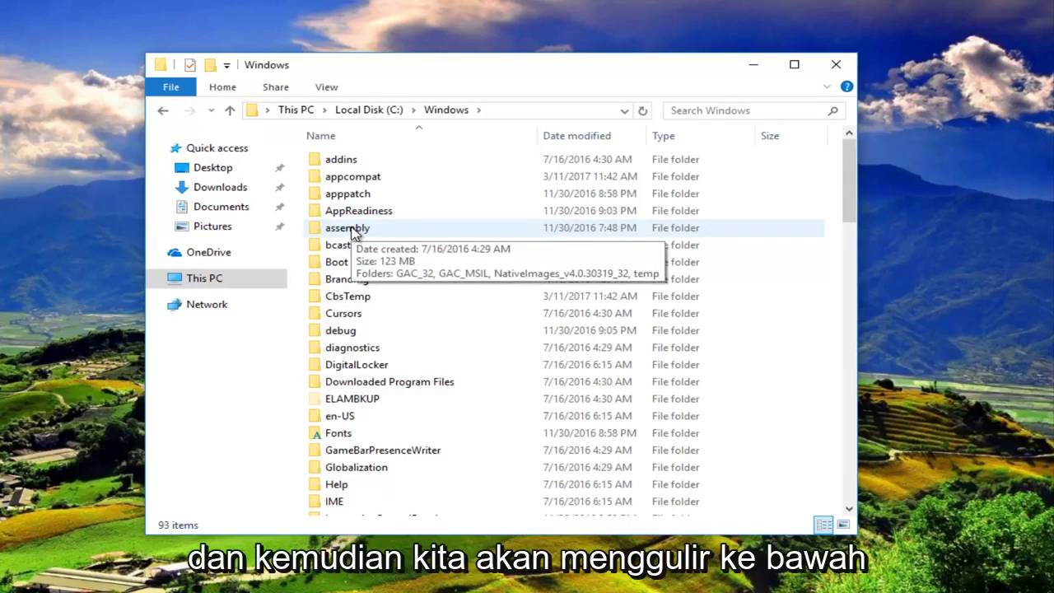
pyautogui.scroll(-10, 346, 320)
pyautogui.scroll(-3, 534, 323)
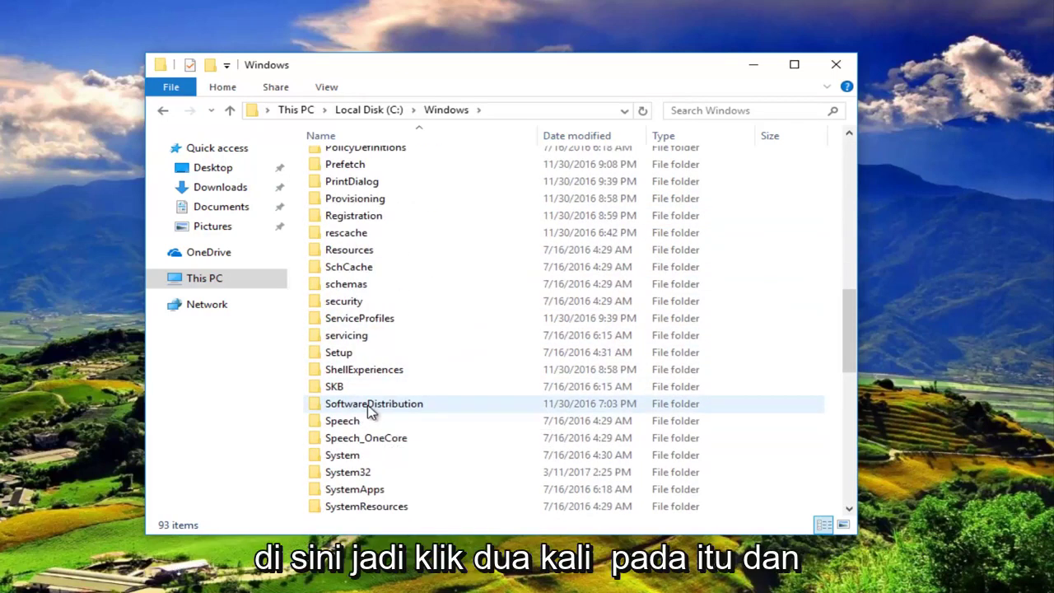
pyautogui.doubleClick(370, 408)
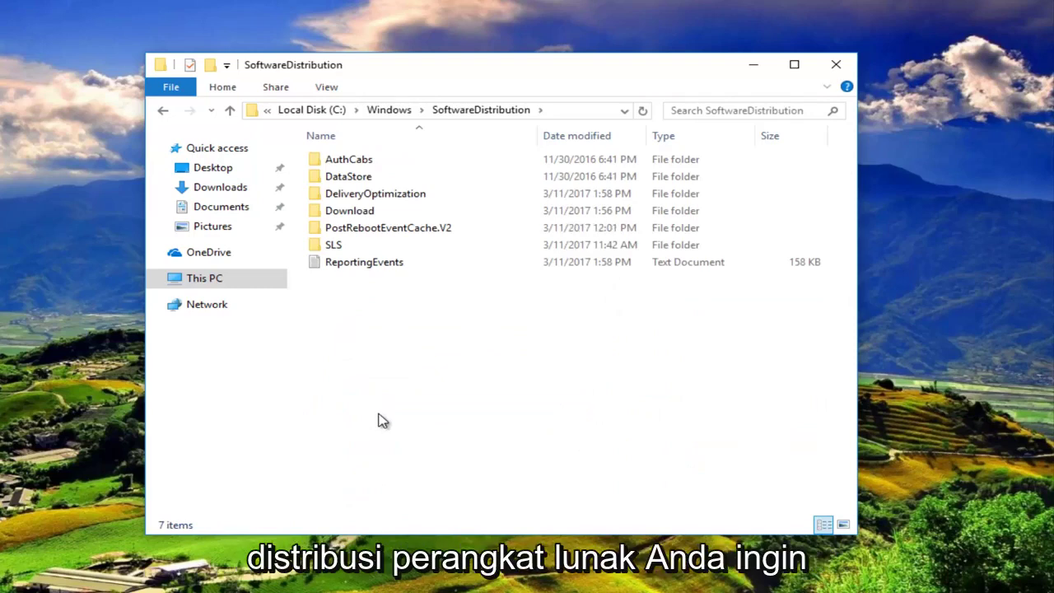
pyautogui.click(339, 213)
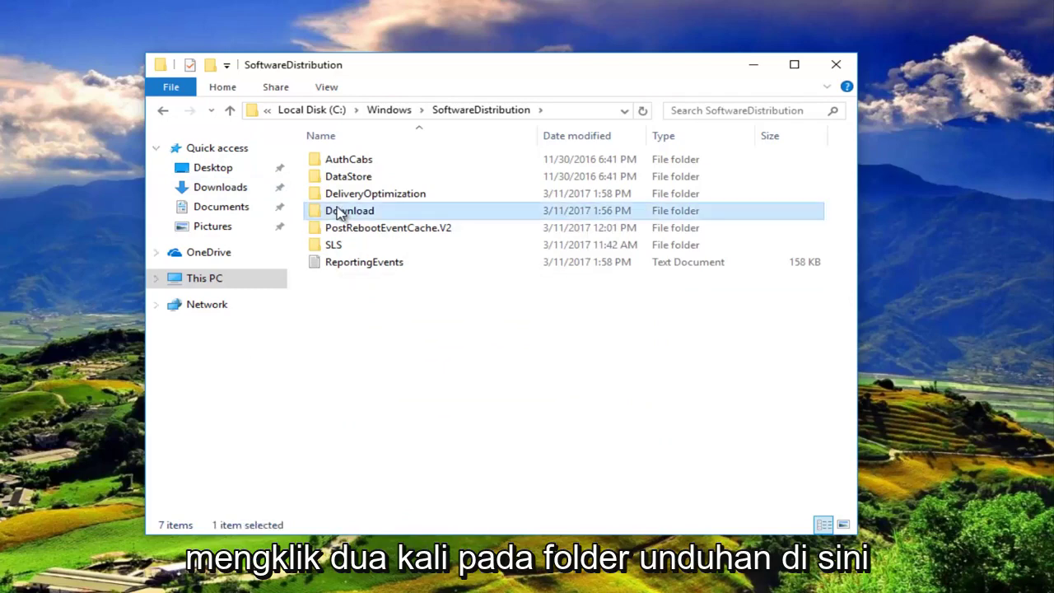
pyautogui.doubleClick(340, 213)
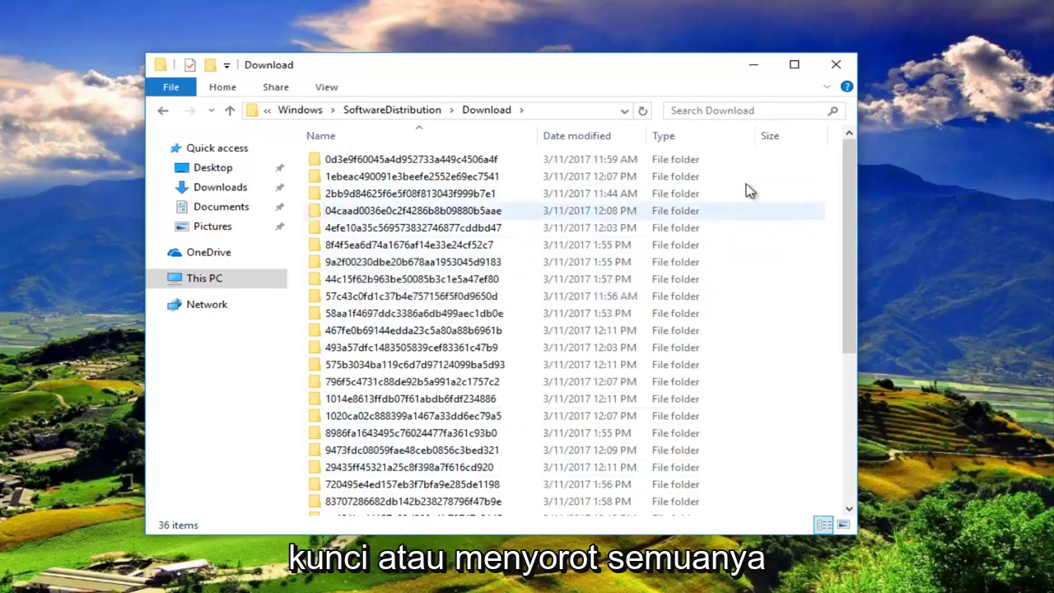
# Select all 36 update subfolders and delete them, confirming as administrator for all items
pyautogui.moveTo(749, 168); pyautogui.dragTo(675, 144)
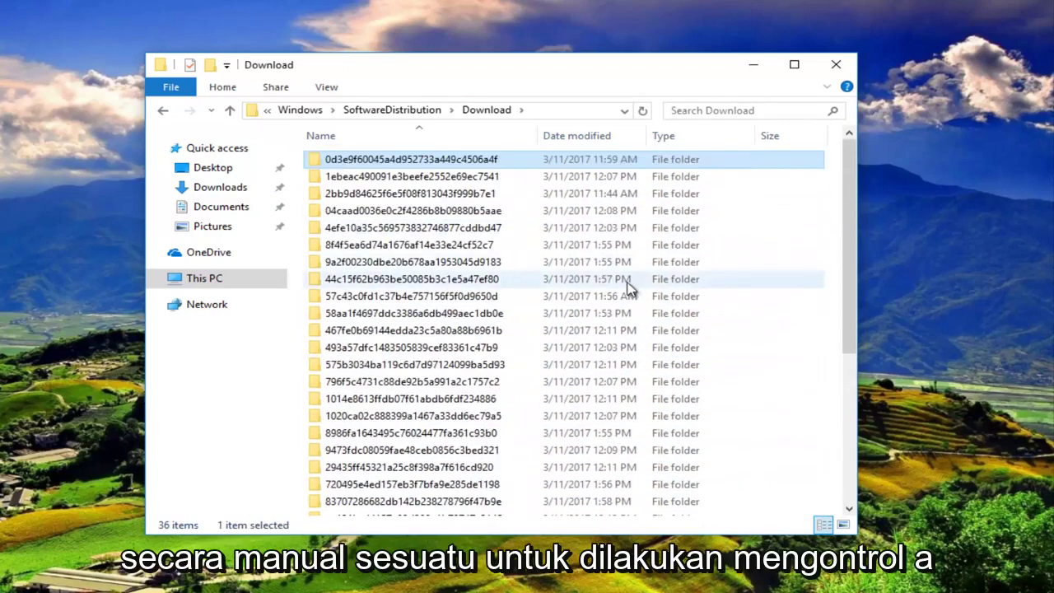
pyautogui.click(628, 284)
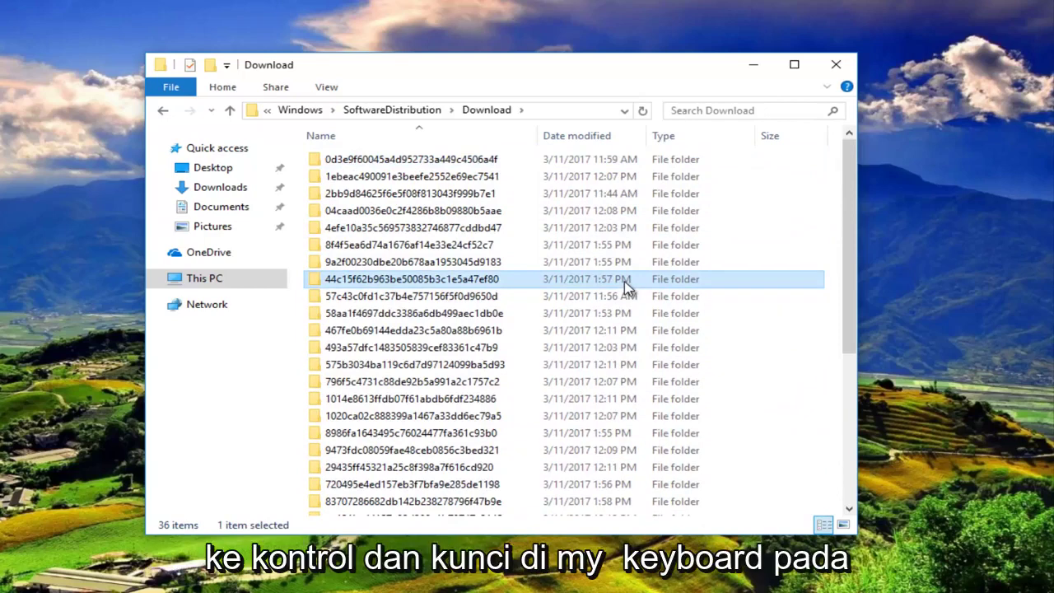
pyautogui.hotkey('ctrl', 'a')
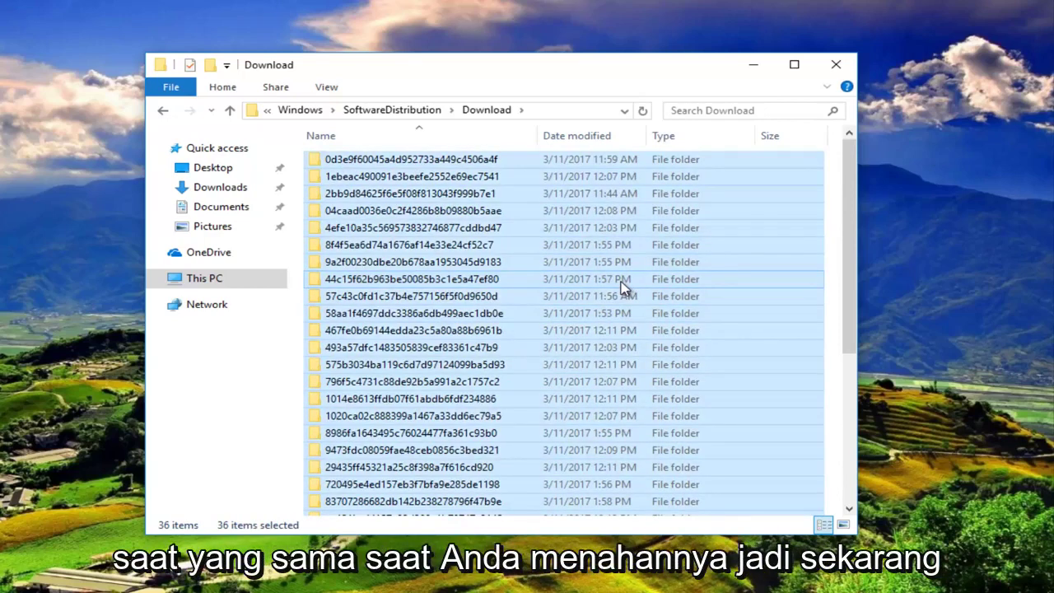
pyautogui.rightClick(559, 251)
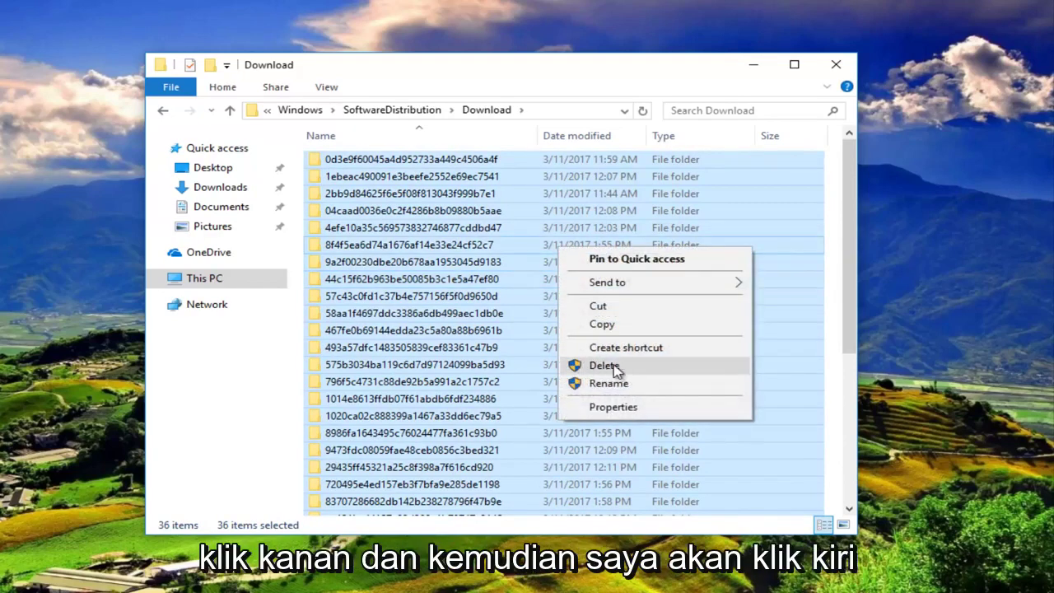
pyautogui.click(614, 367)
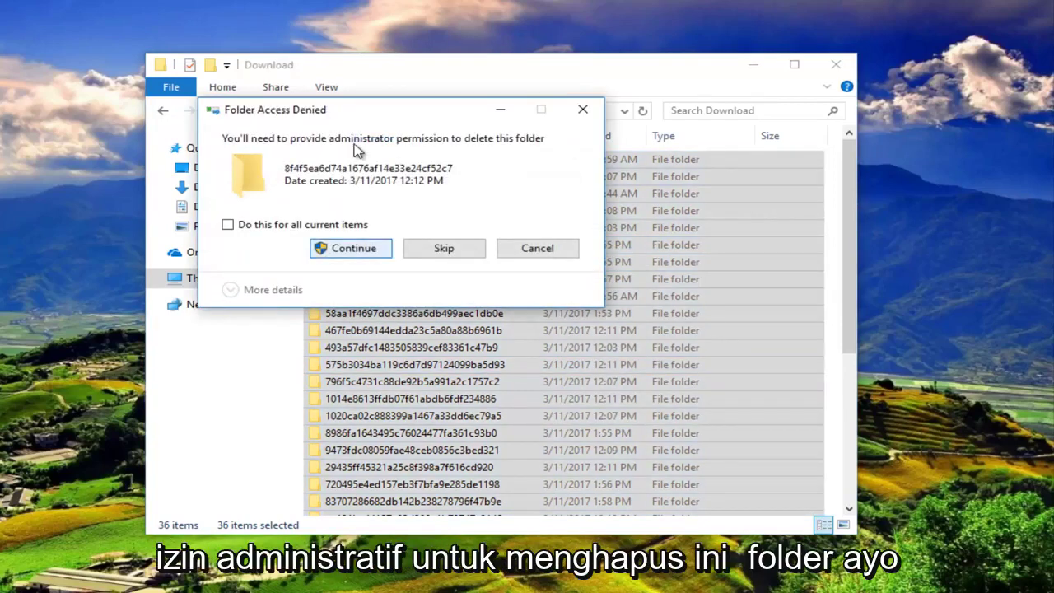
pyautogui.press('Return')
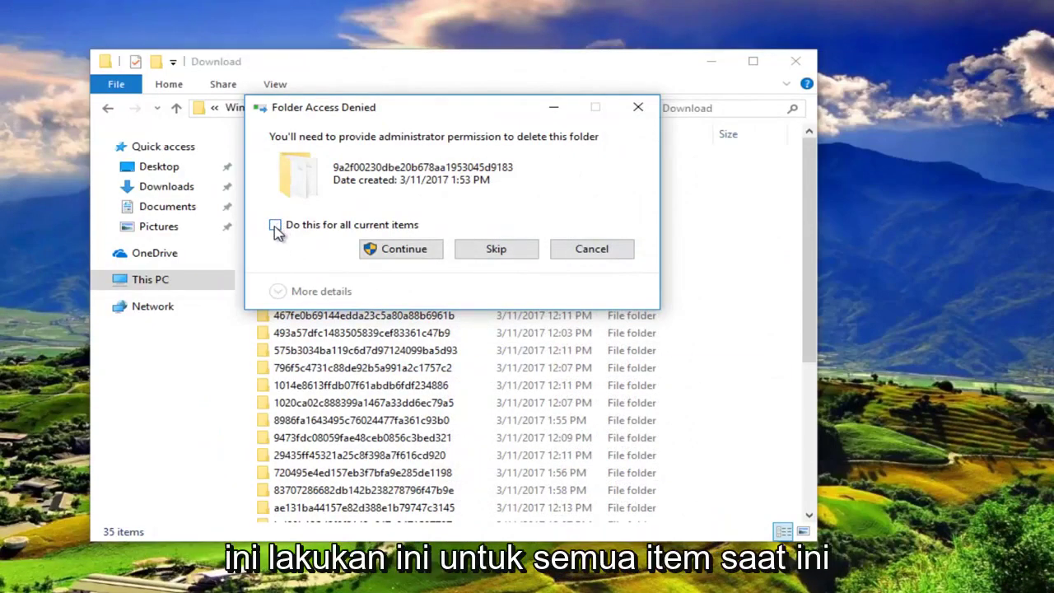
pyautogui.click(276, 228)
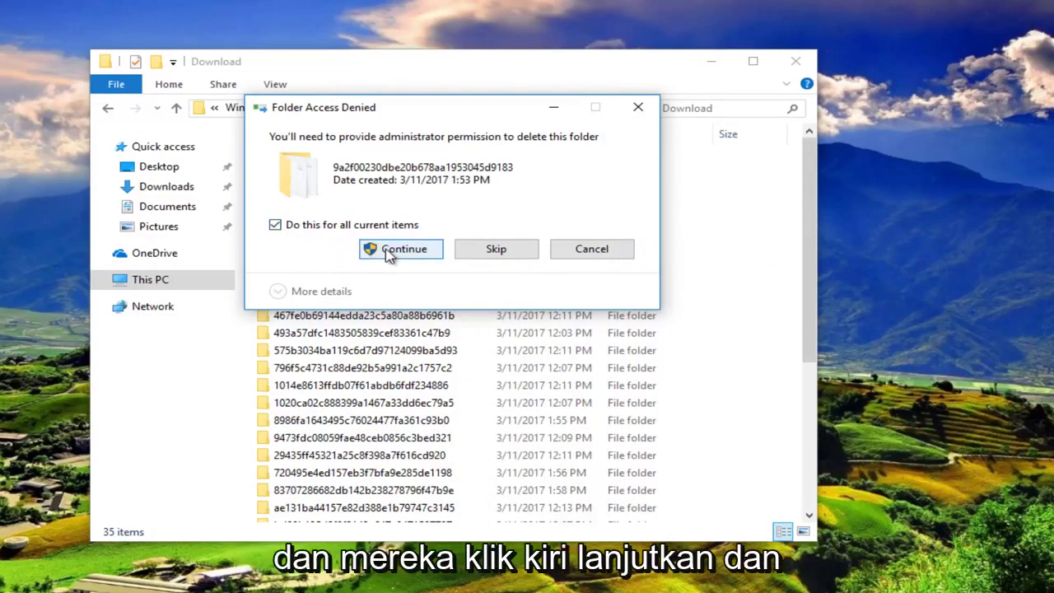
pyautogui.click(393, 250)
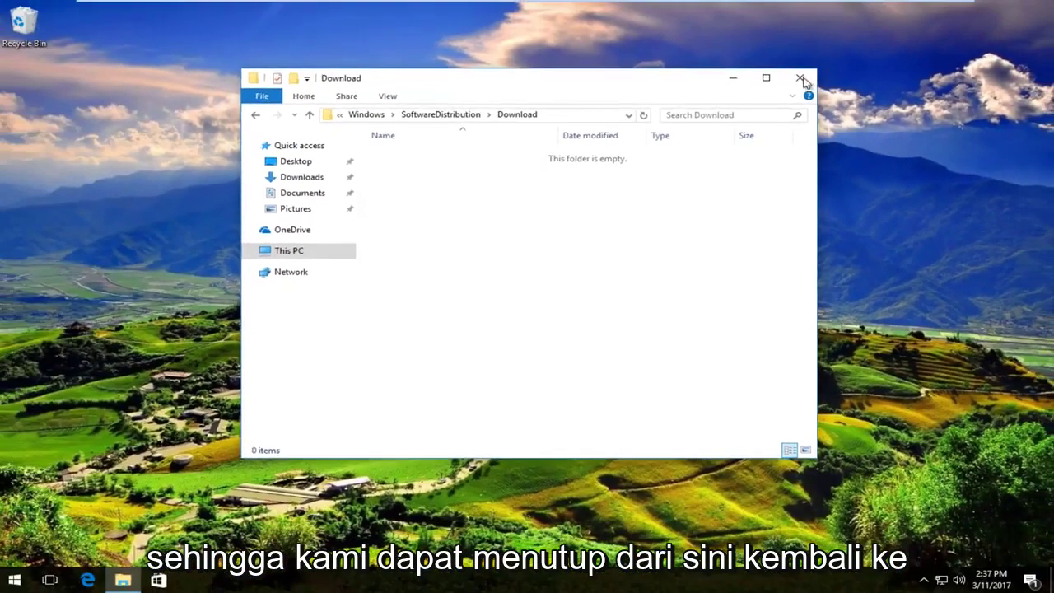
# Close the emptied Download window and relaunch Services via a 'servi' Start search
pyautogui.click(796, 61)
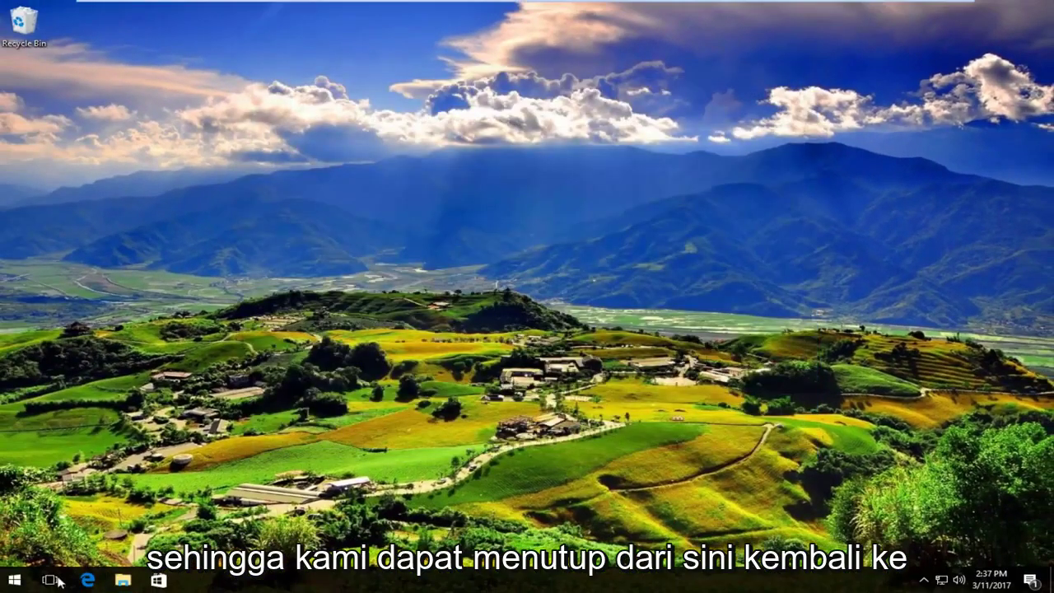
pyautogui.click(18, 582)
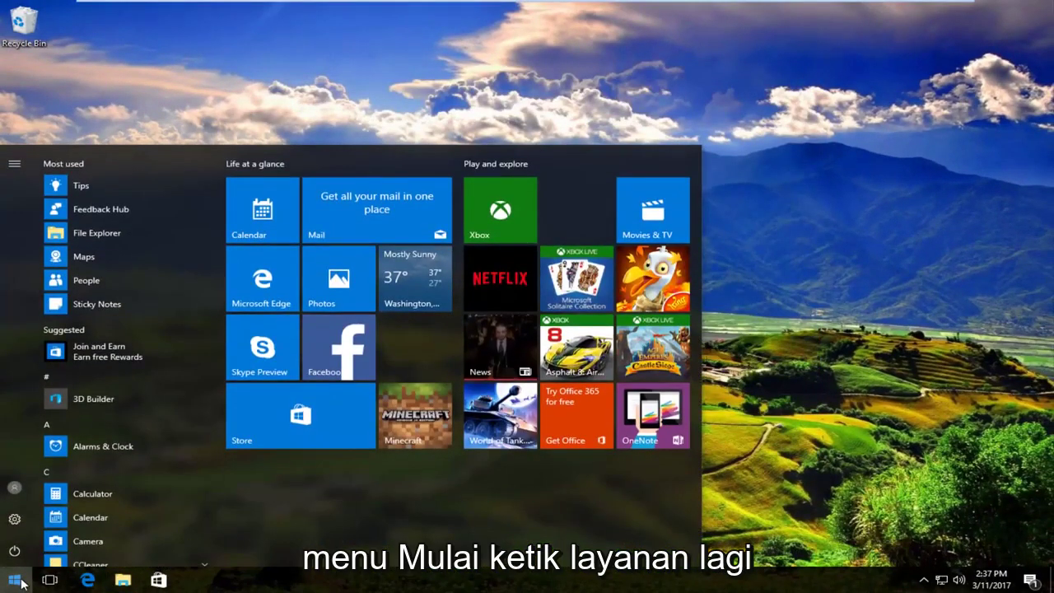
pyautogui.write('servi')
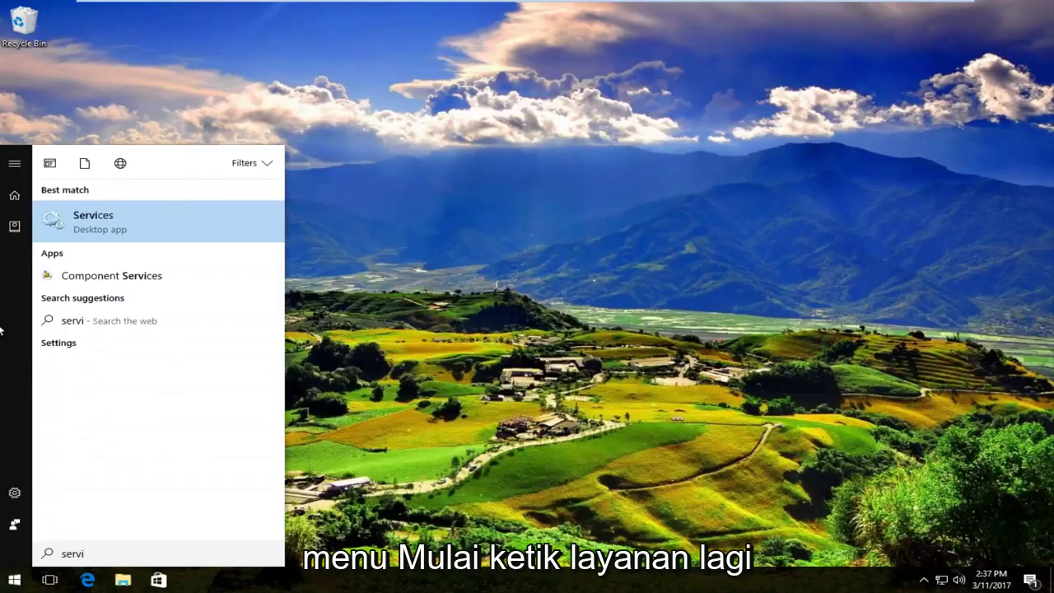
pyautogui.click(76, 224)
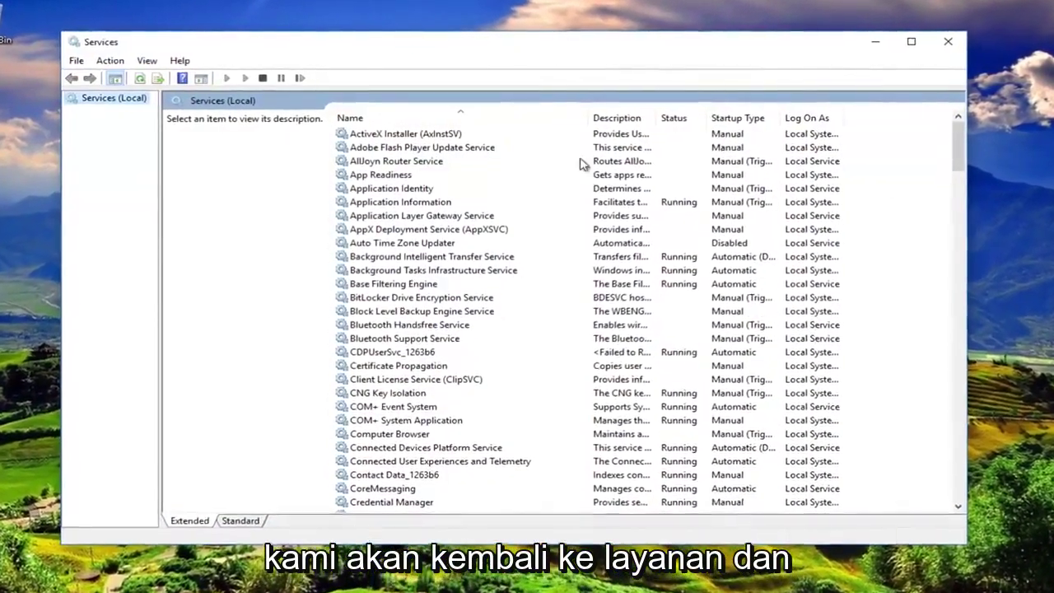
# Scroll down to Windows Update and start the service so it shows Running
pyautogui.moveTo(957, 145); pyautogui.dragTo(954, 452)
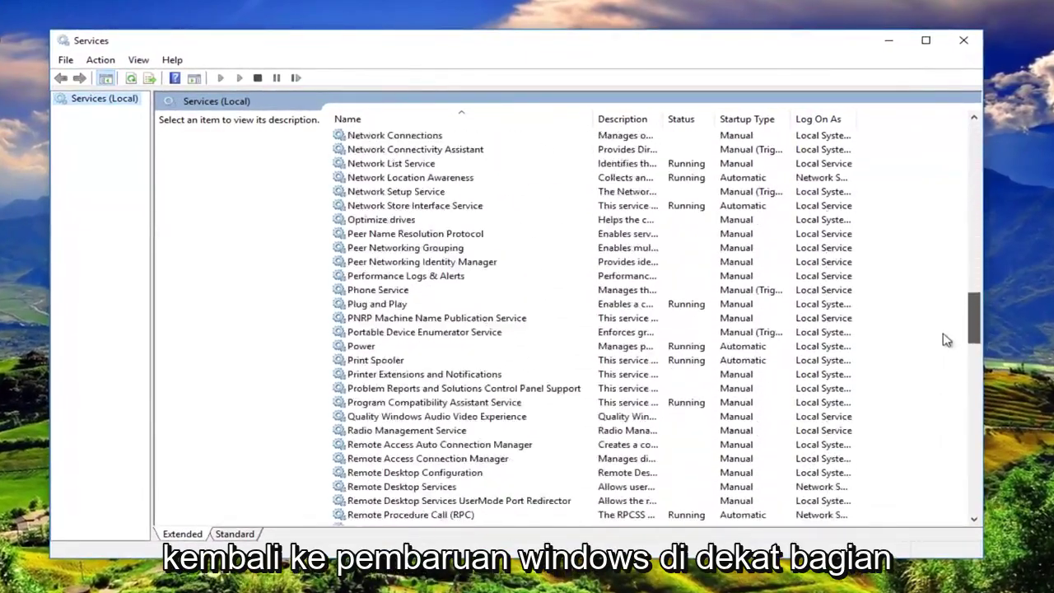
pyautogui.scroll(-2, 528, 428)
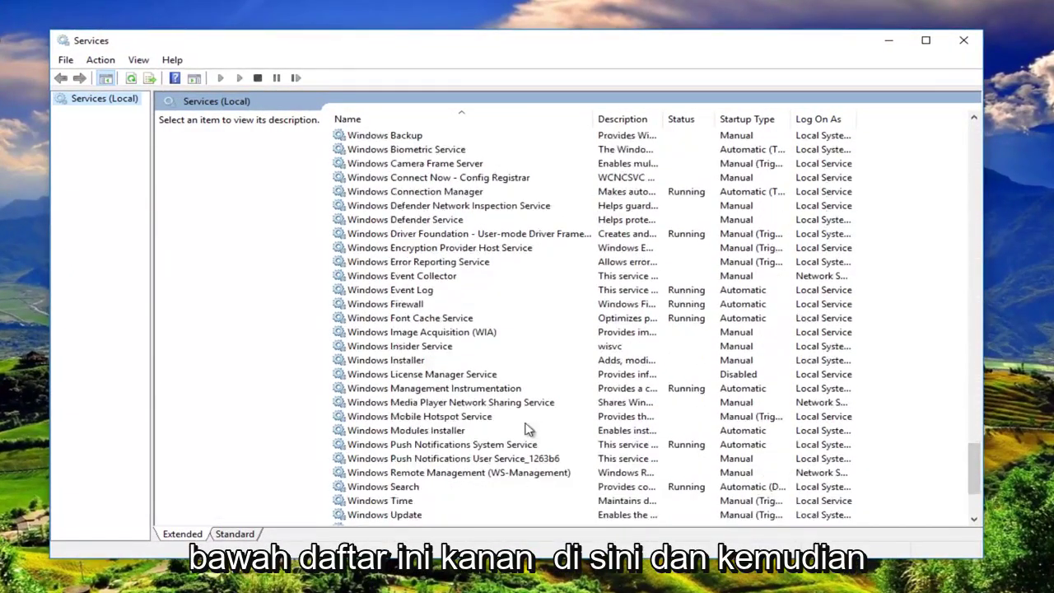
pyautogui.scroll(-2, 461, 428)
pyautogui.scroll(-2, 404, 407)
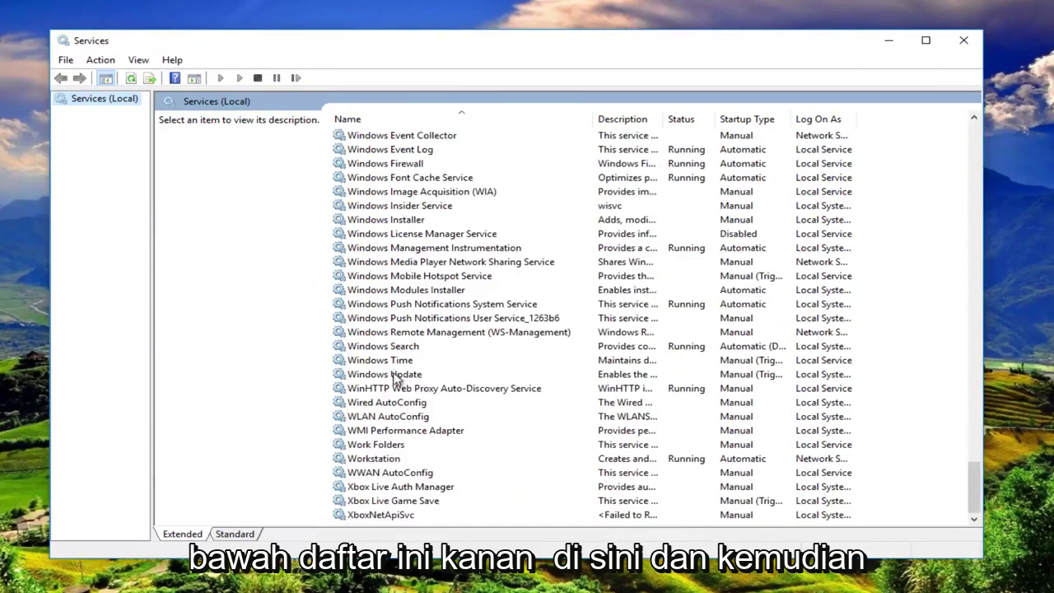
pyautogui.click(393, 375)
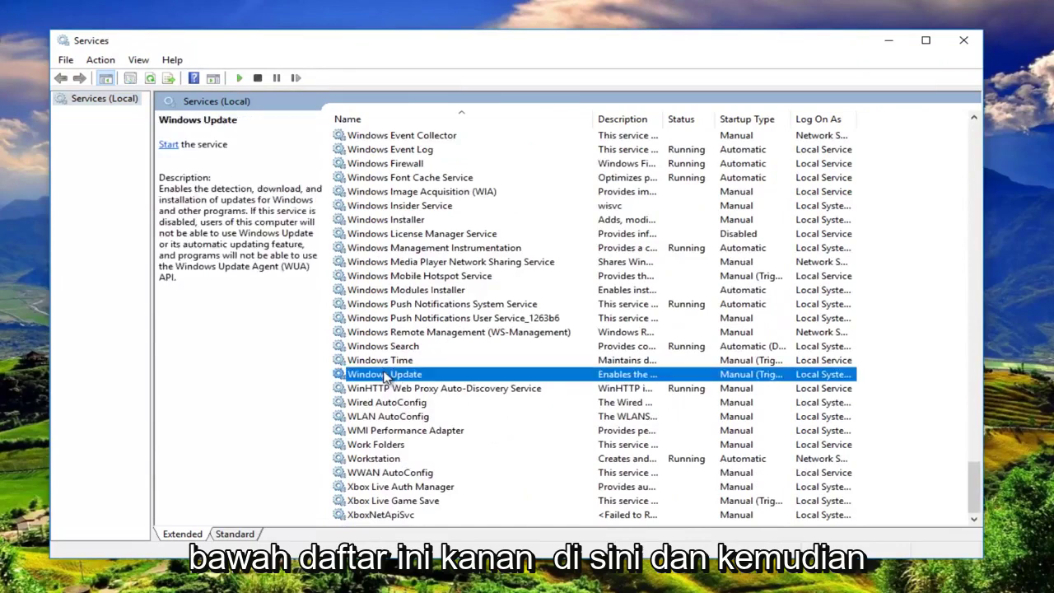
pyautogui.click(168, 145)
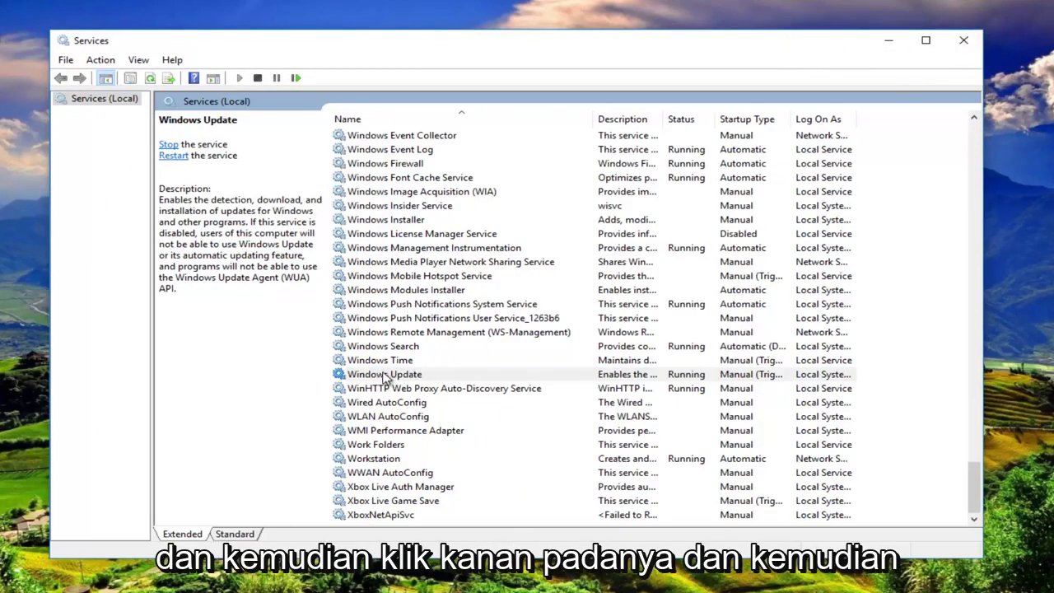
pyautogui.click(390, 377)
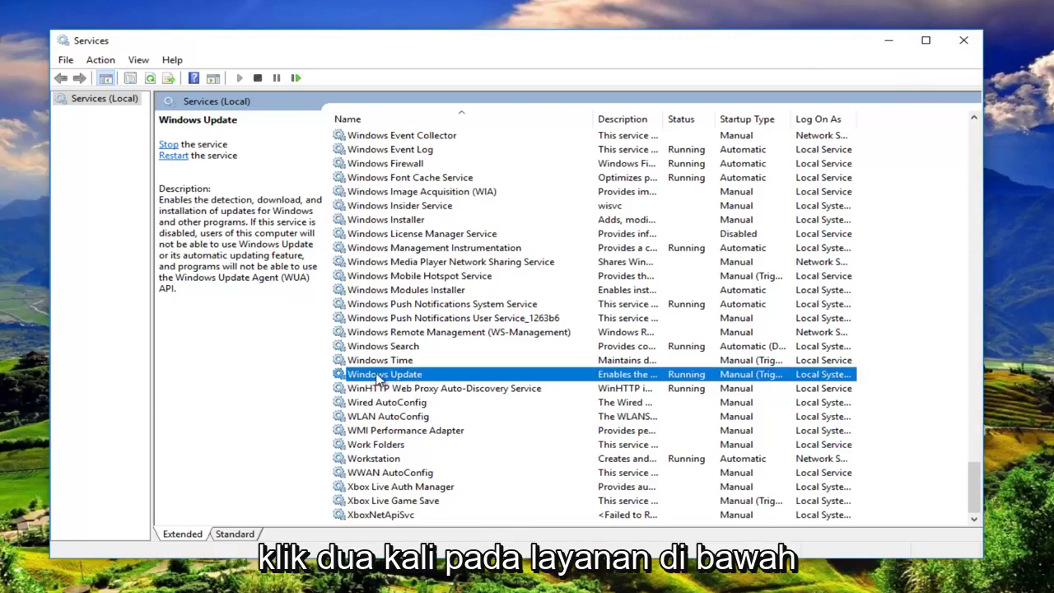
# Change the Windows Update startup type from Manual to Automatic in its properties, then apply and close them
pyautogui.doubleClick(377, 380)
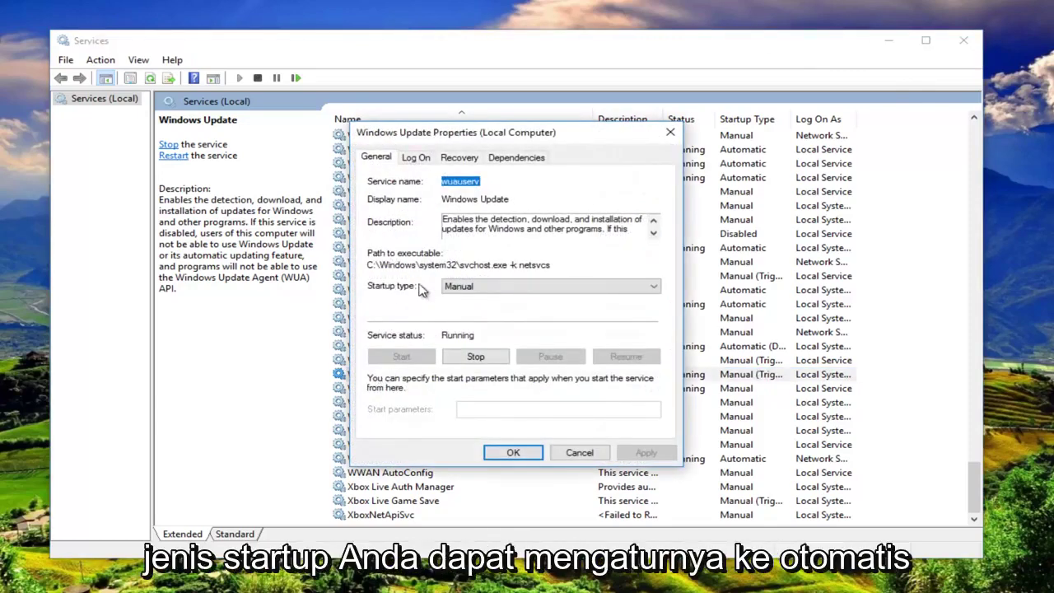
pyautogui.click(476, 288)
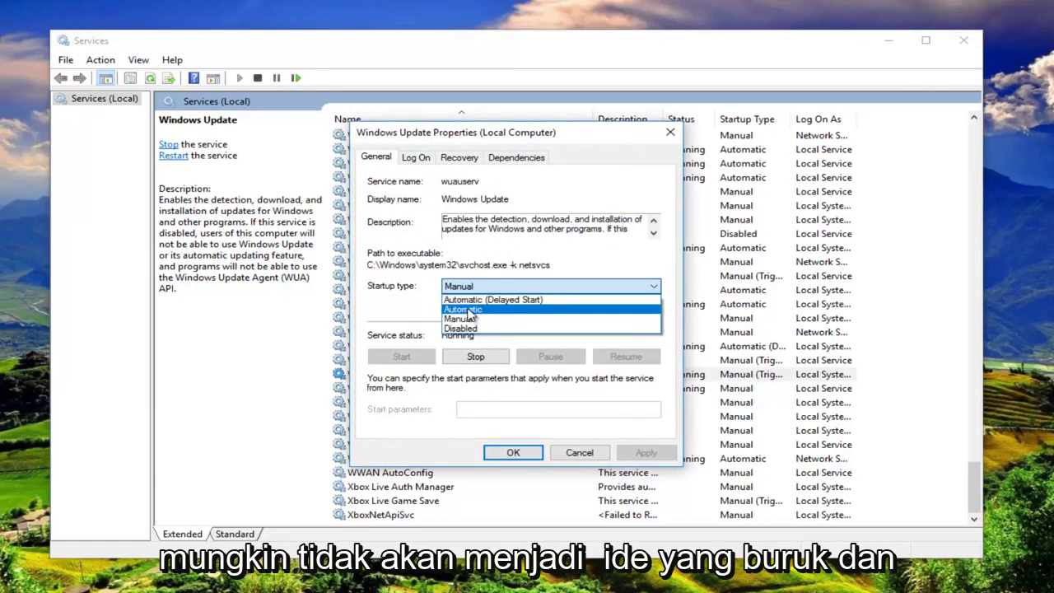
pyautogui.click(471, 311)
pyautogui.click(608, 453)
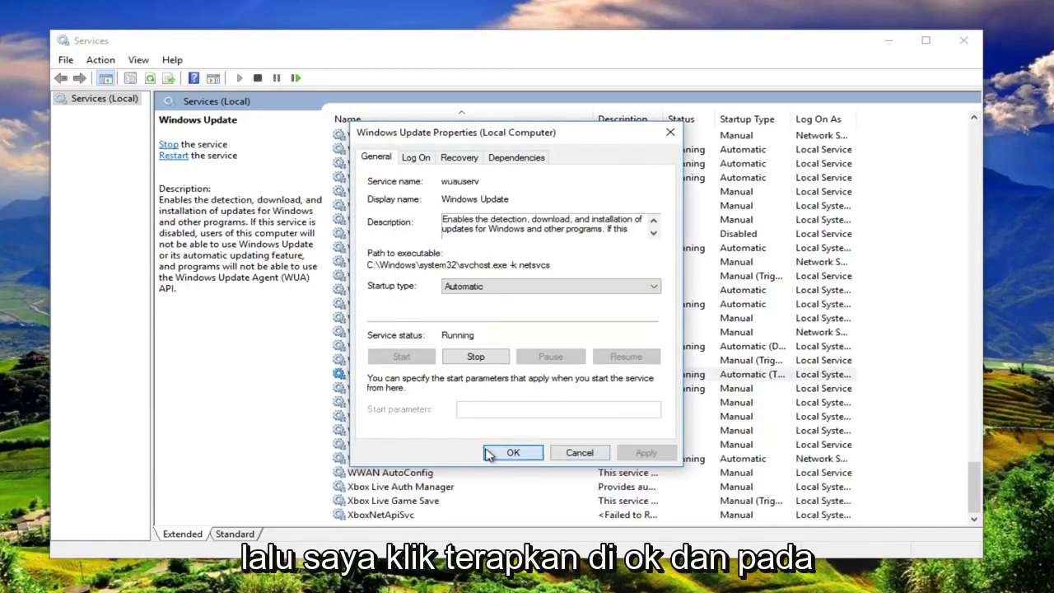
pyautogui.click(506, 453)
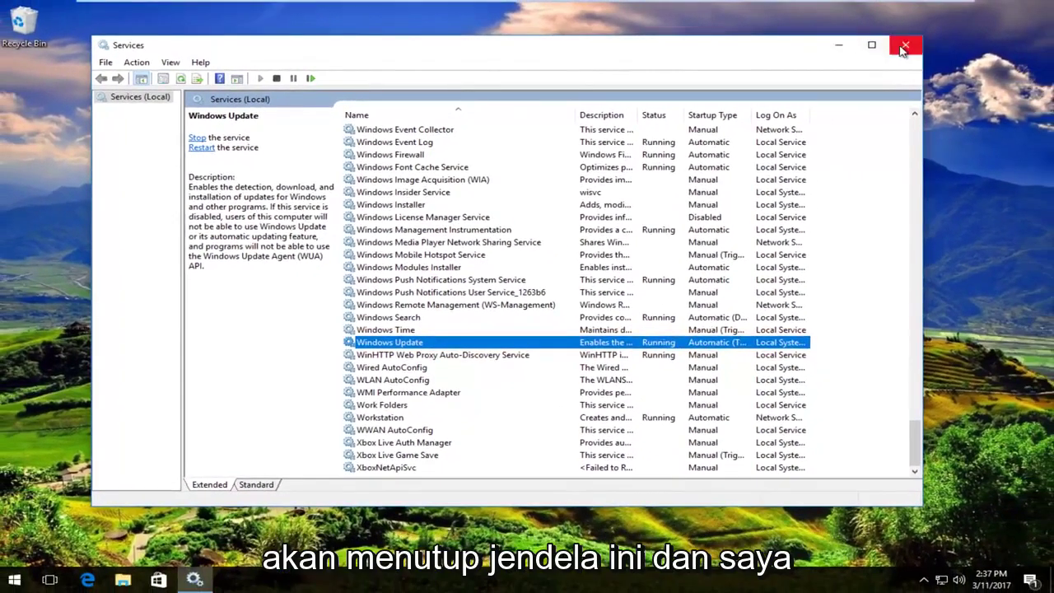
# Close the Services window
pyautogui.click(962, 41)
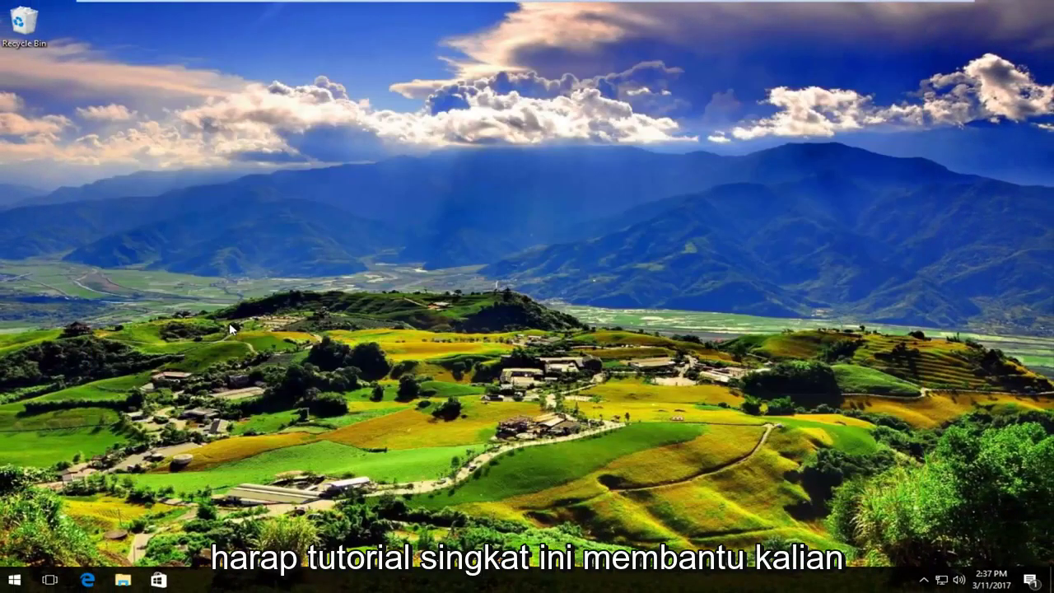